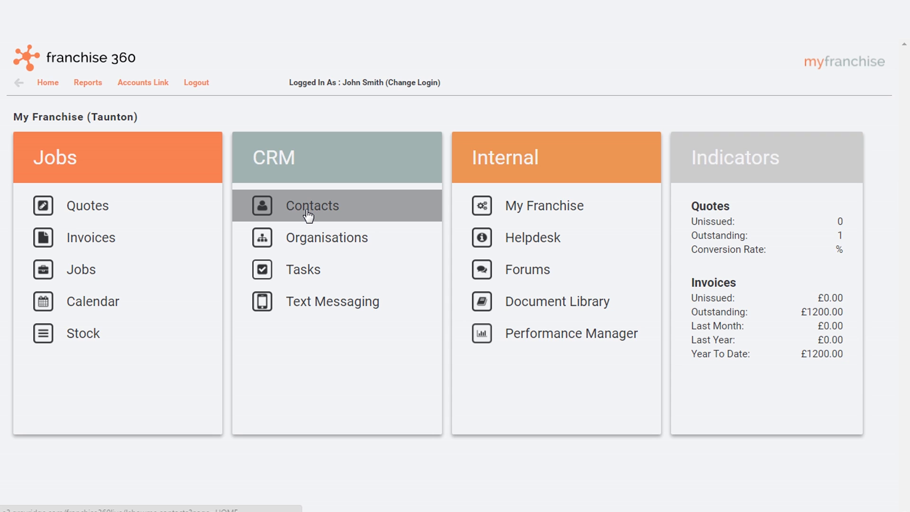
Start a new contact record and enter the contact's first name and surname
left_click(308, 216)
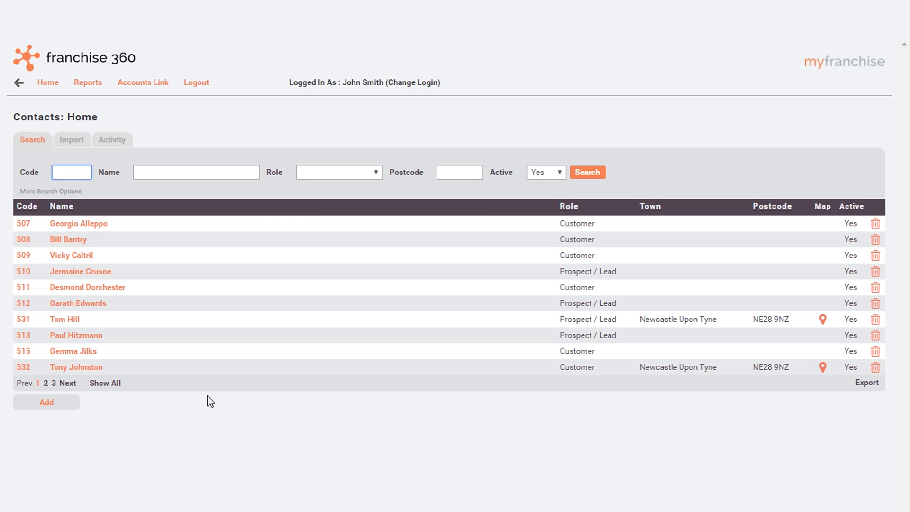
left_click(48, 407)
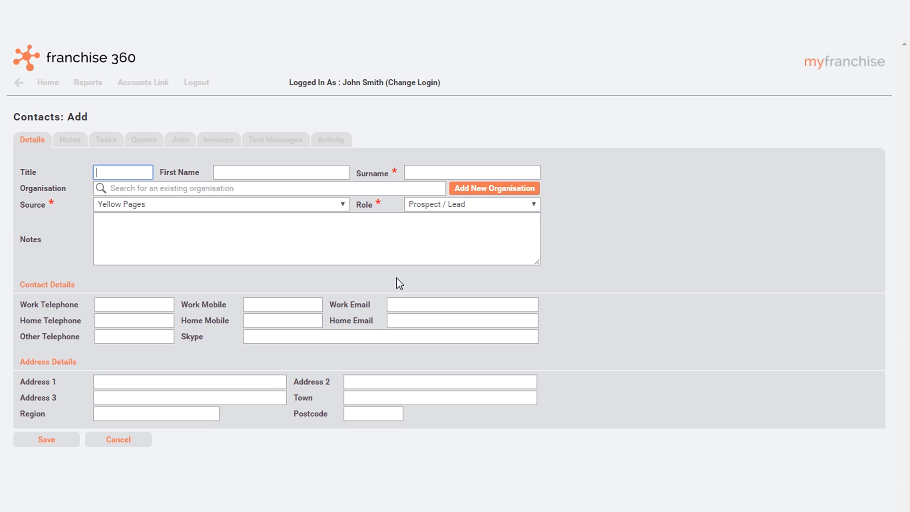
left_click(248, 177)
key("Tab")
Link the new contact to the existing organisation Greyridge Software and save the record
key("Tab")
type("greyri")
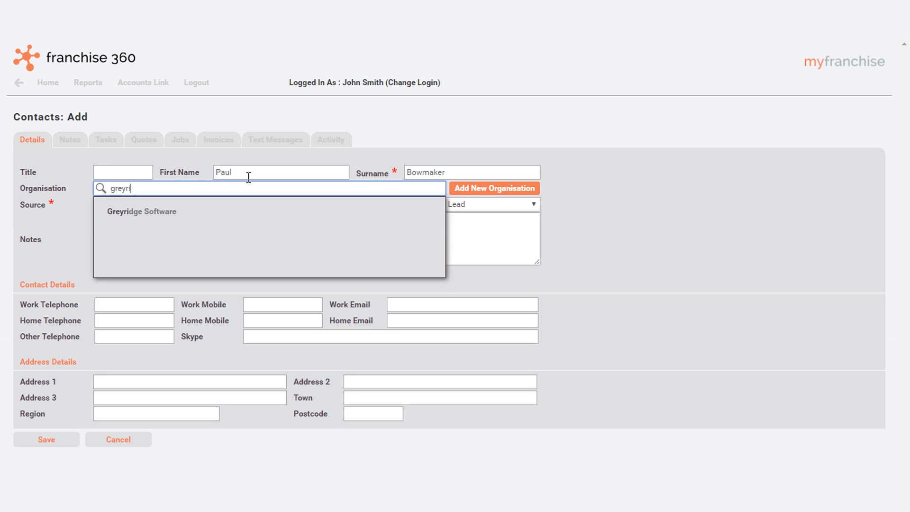
key("Down")
key("Return")
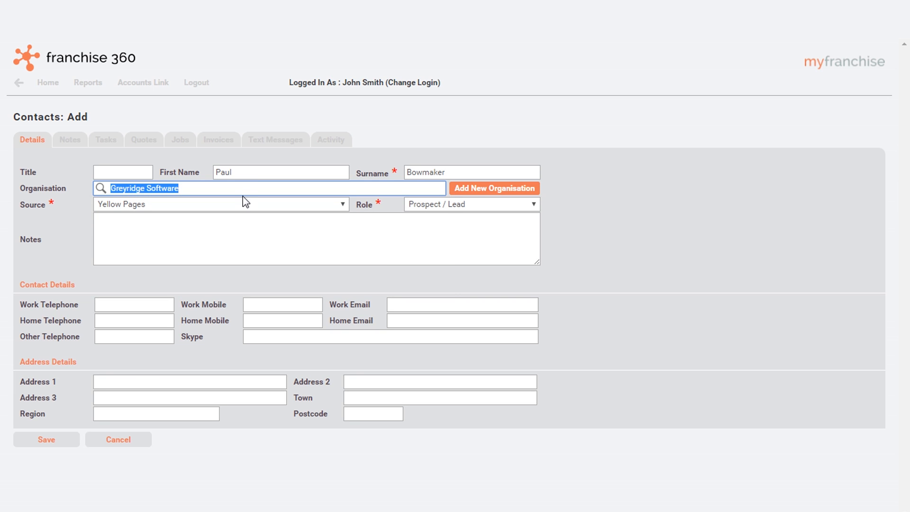
left_click(36, 440)
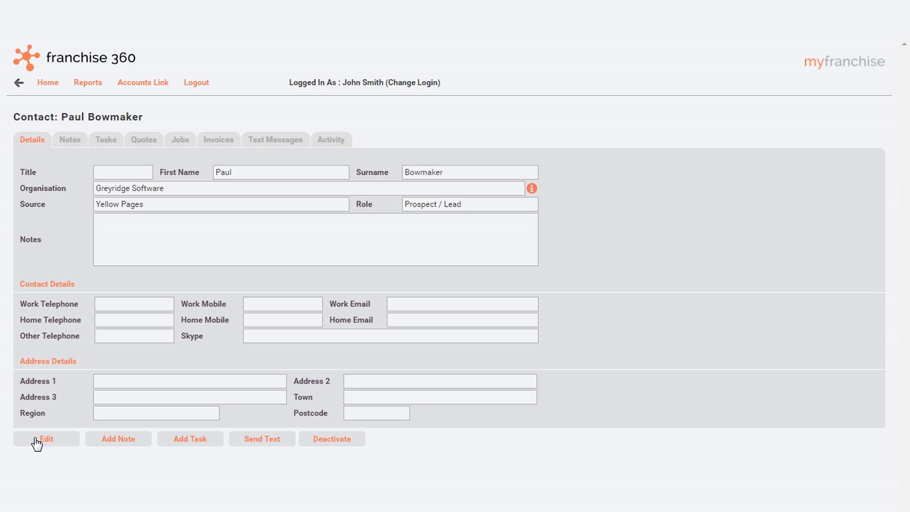
Add and save a note on the contact stating that future projects were discussed with the contact, using their first name
left_click(84, 138)
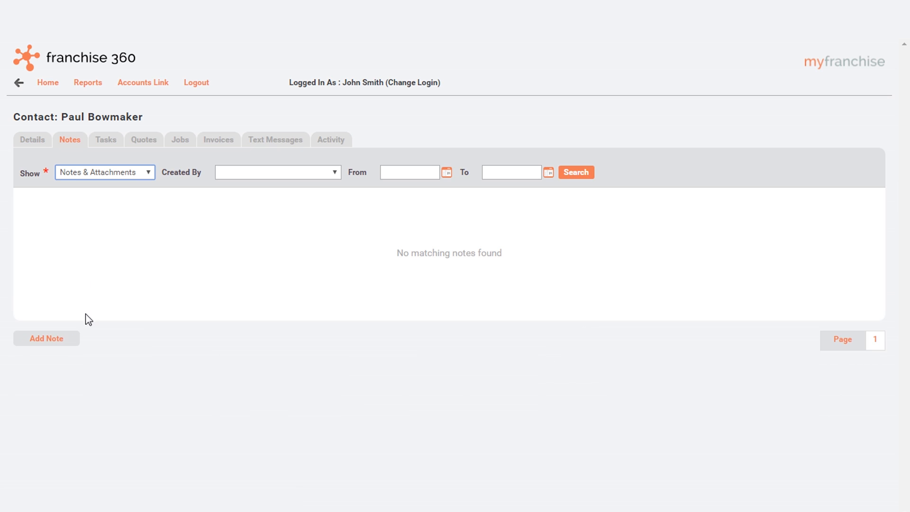
left_click(51, 338)
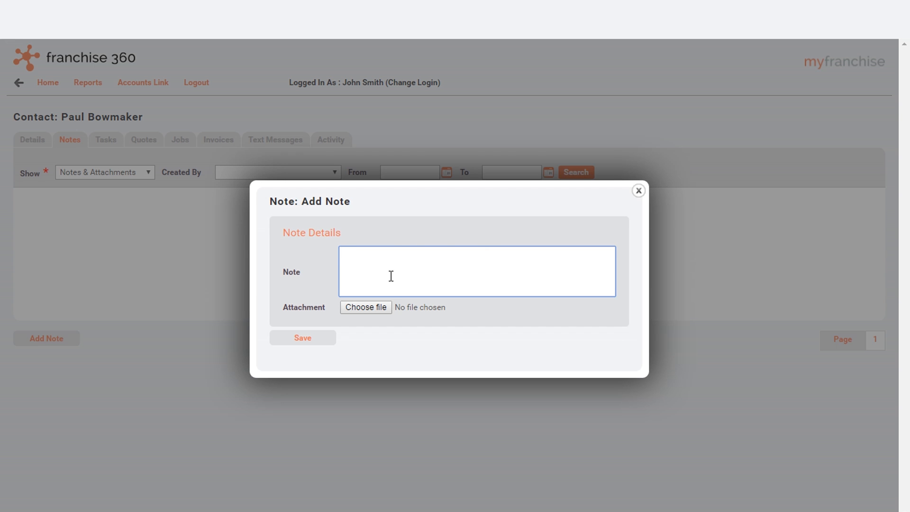
type("Discussed future projects with Paul")
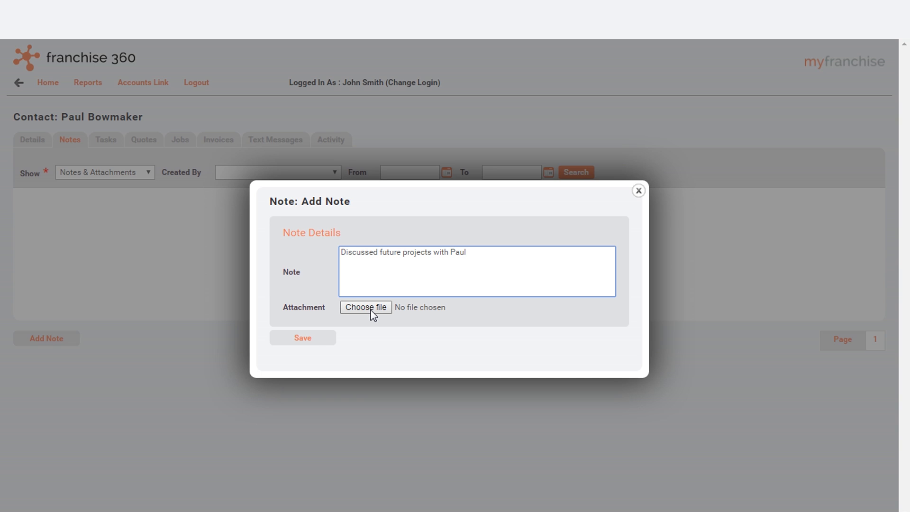
left_click(310, 339)
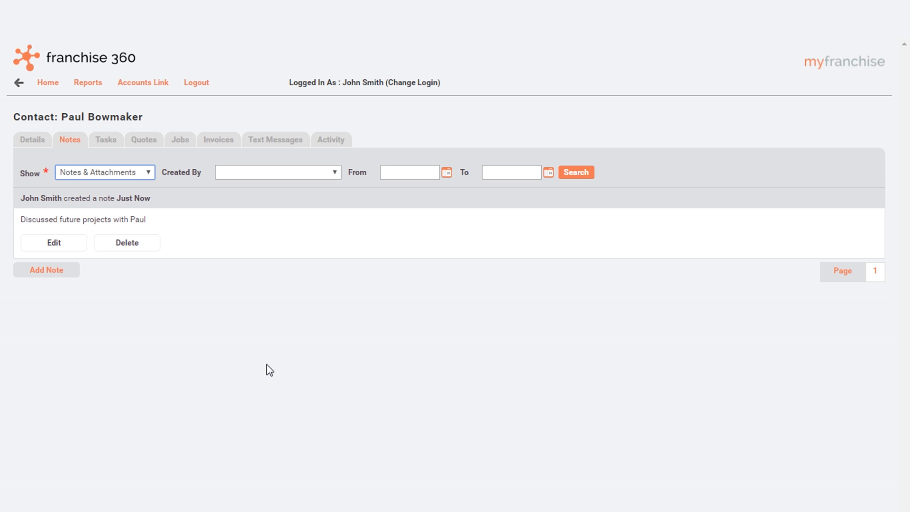
Add and save a task for the contact, due 20/06/2016, with a summary about discussing the quote with them by first name
left_click(111, 146)
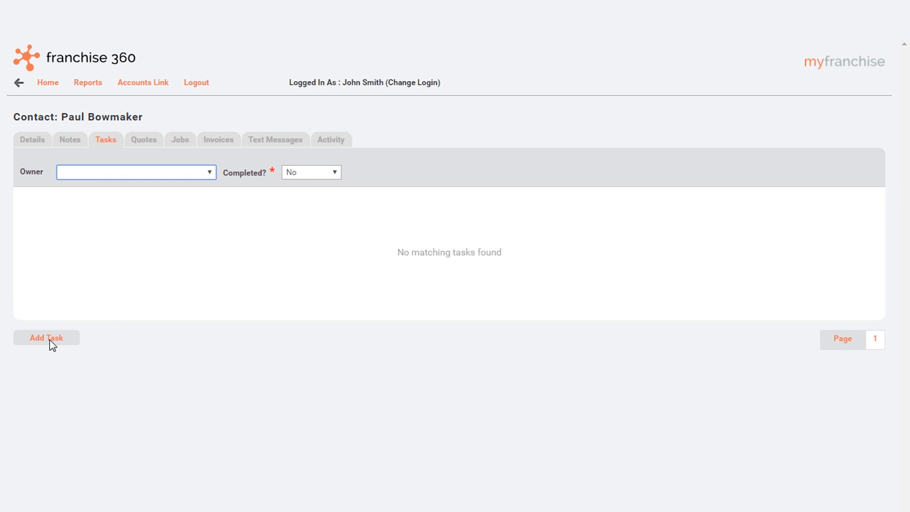
left_click(51, 341)
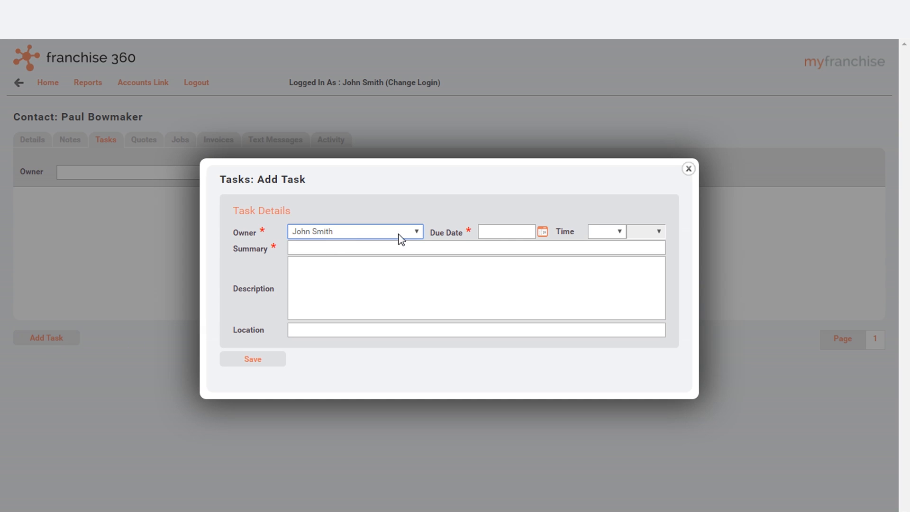
left_click(545, 233)
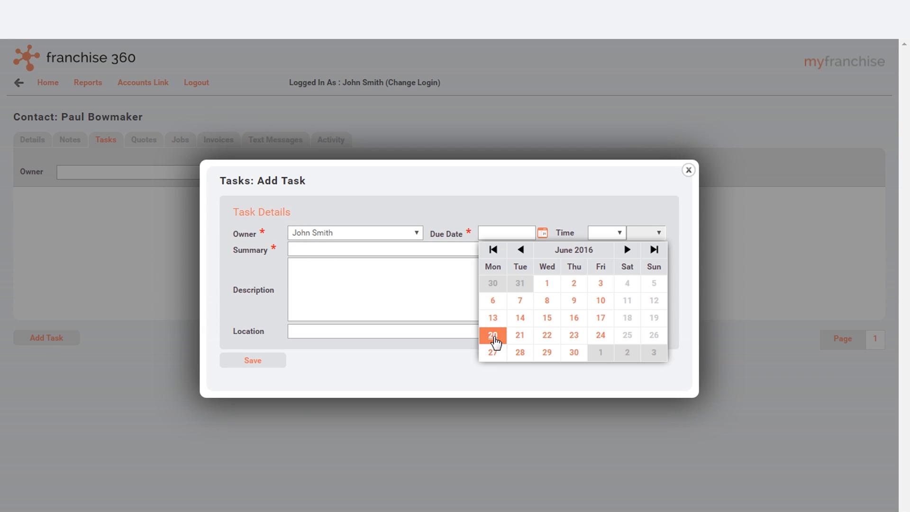
left_click(491, 334)
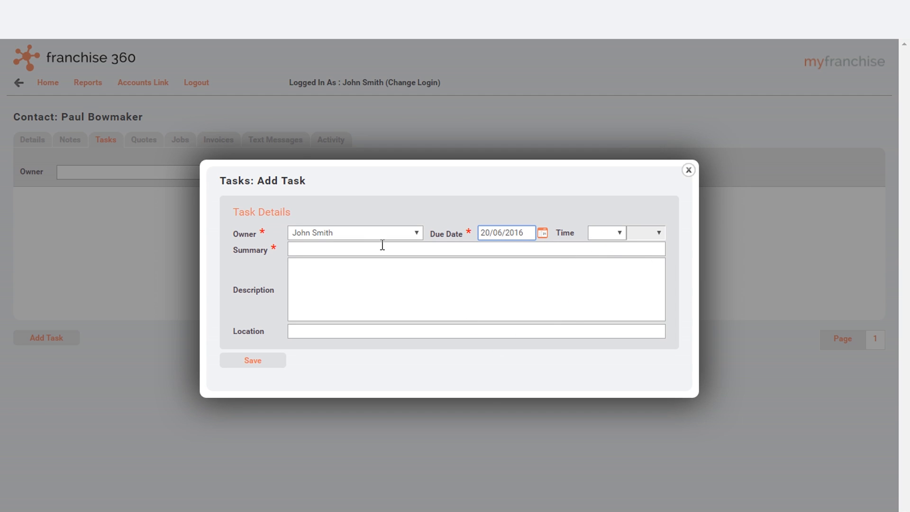
left_click(364, 249)
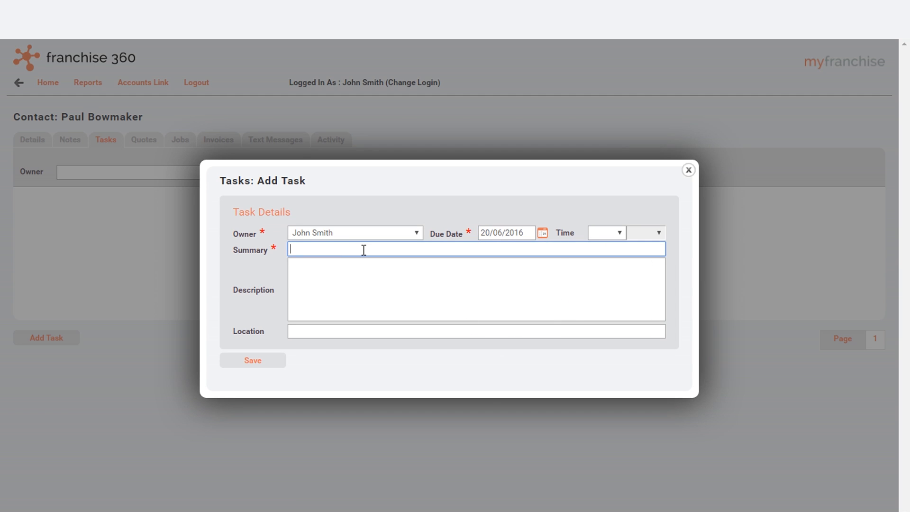
type("Discuss quote with Paul")
left_click(259, 362)
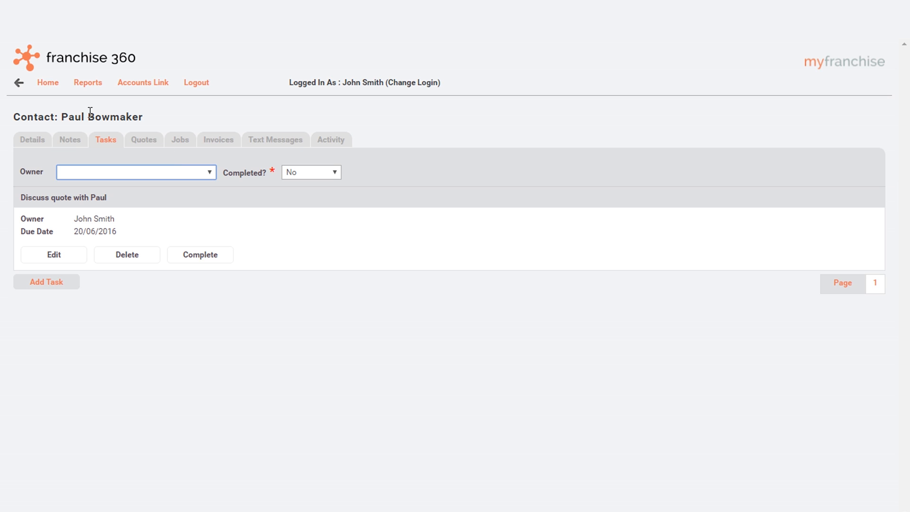
Open today's quote discussion task from the CRM task list, view its completion form and close it without completing the task
left_click(46, 84)
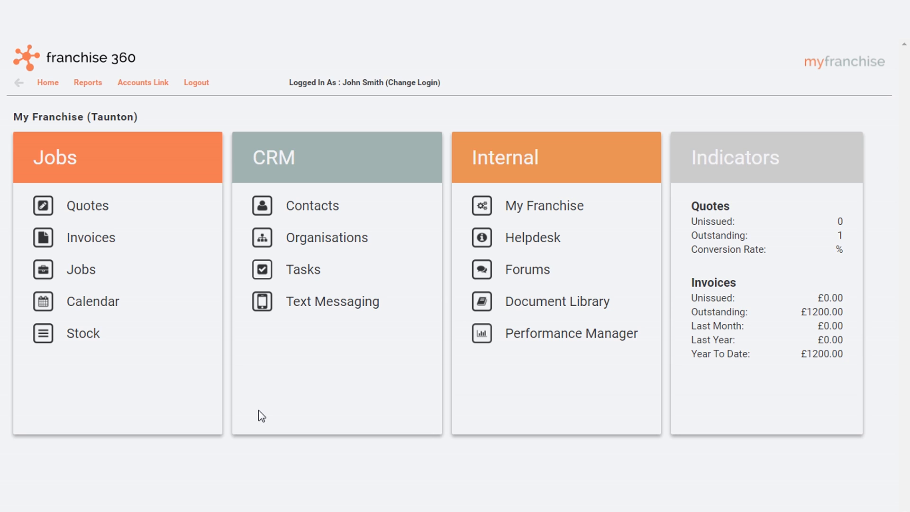
left_click(305, 274)
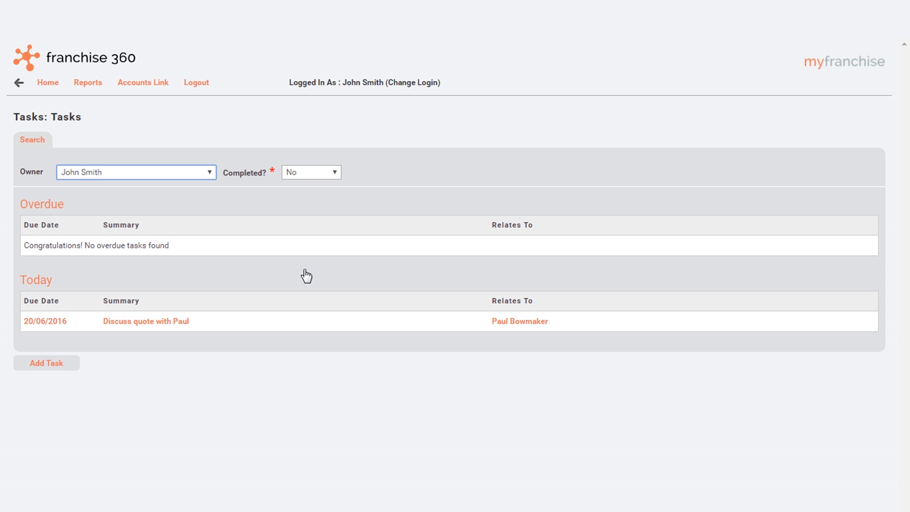
left_click(156, 323)
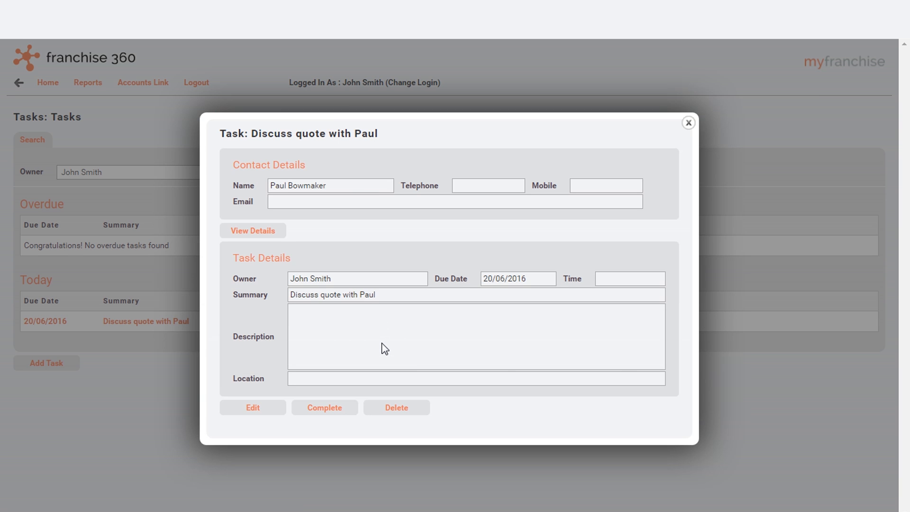
left_click(324, 410)
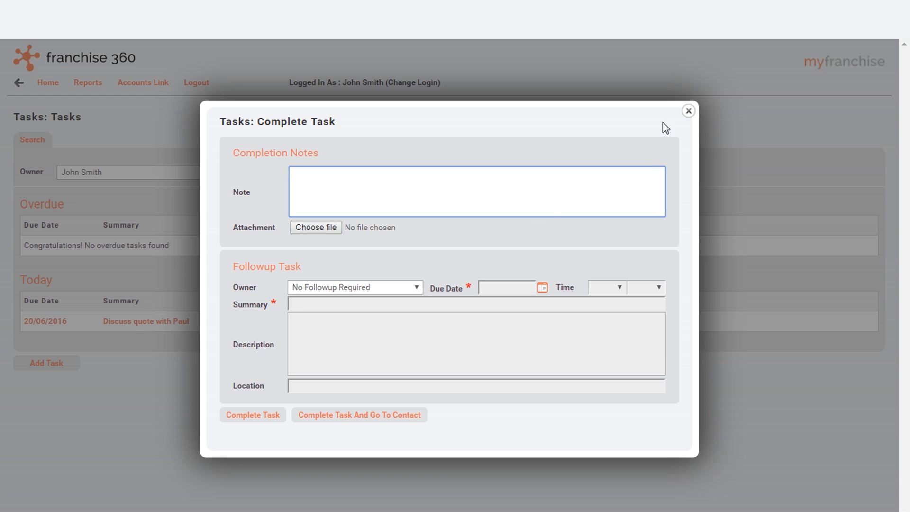
left_click(687, 111)
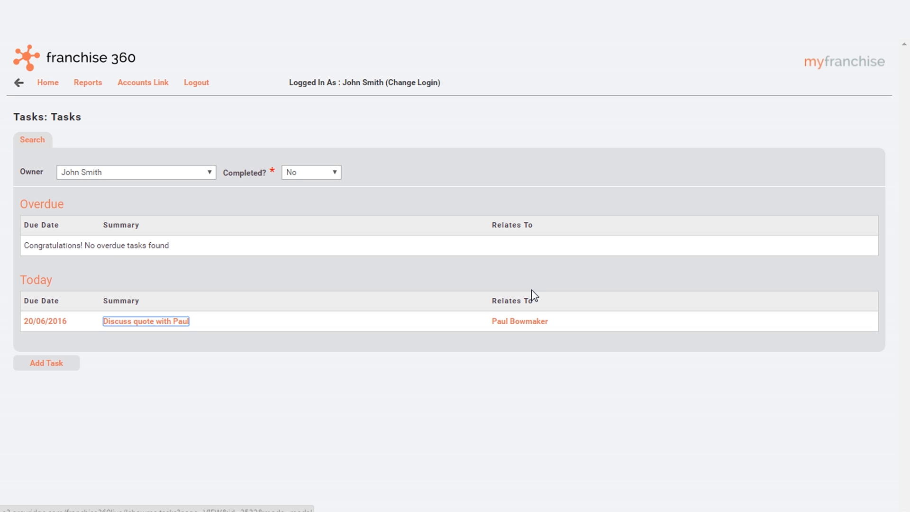
Review the settings and successfully imported rows of the contact import My Import, and return to the list of imports
left_click(48, 84)
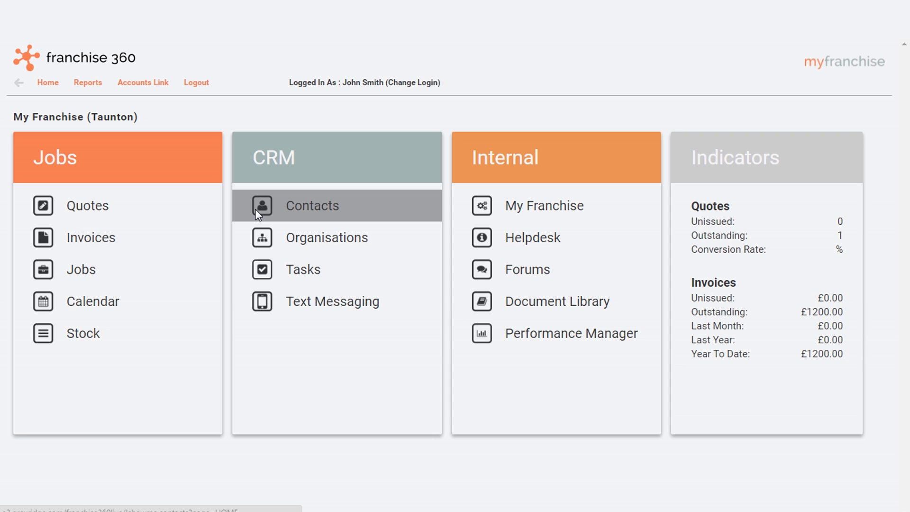
left_click(328, 212)
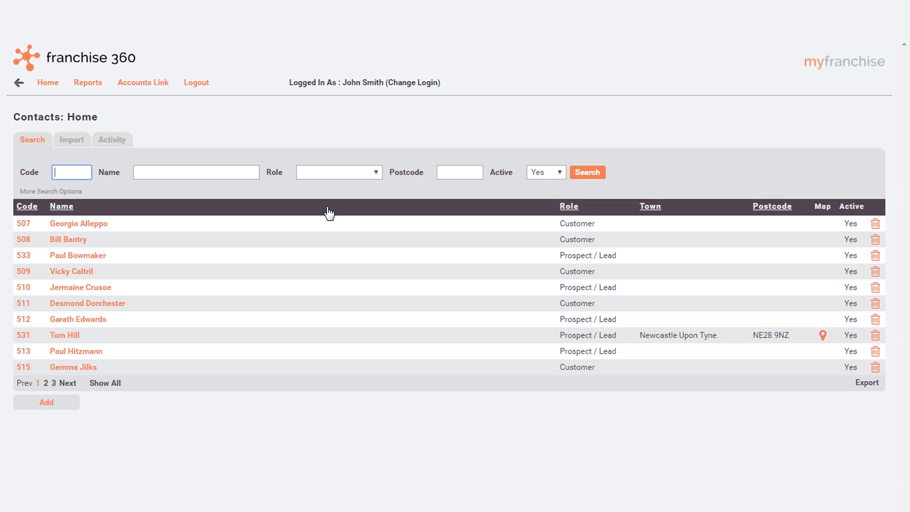
left_click(70, 142)
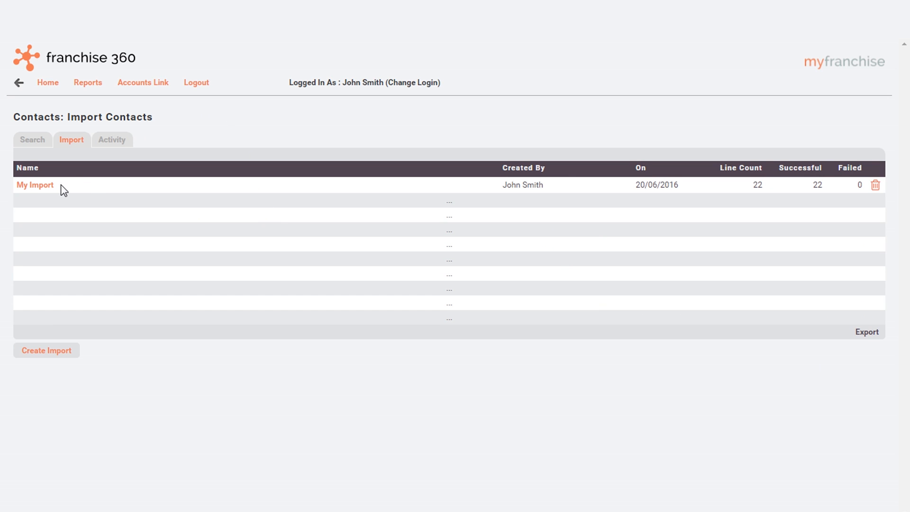
left_click(40, 187)
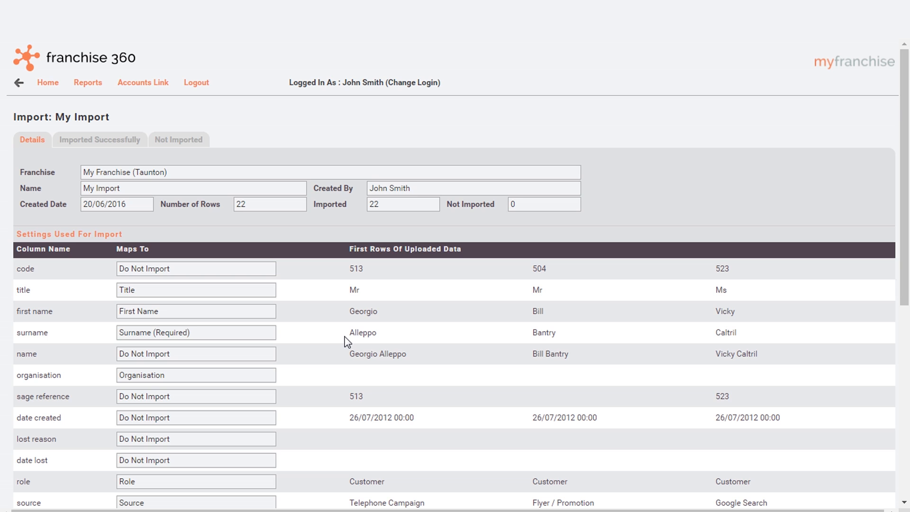
left_click(101, 141)
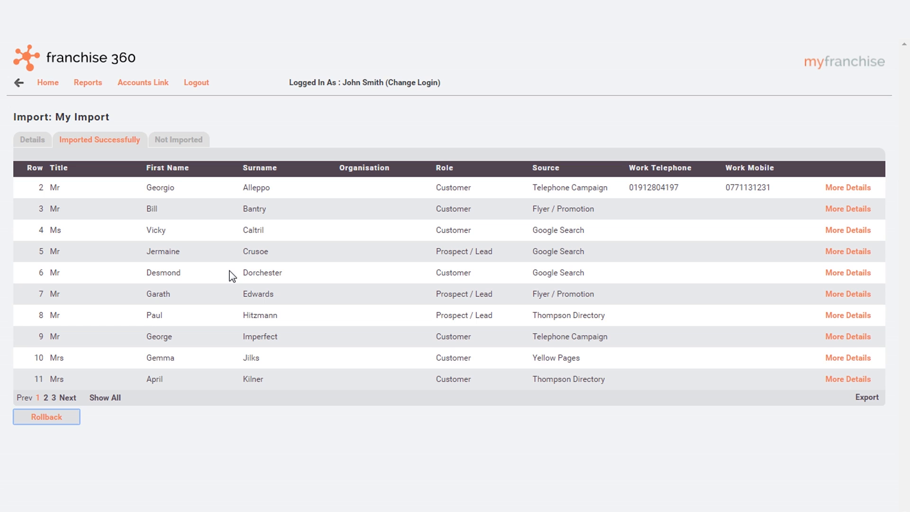
left_click(18, 84)
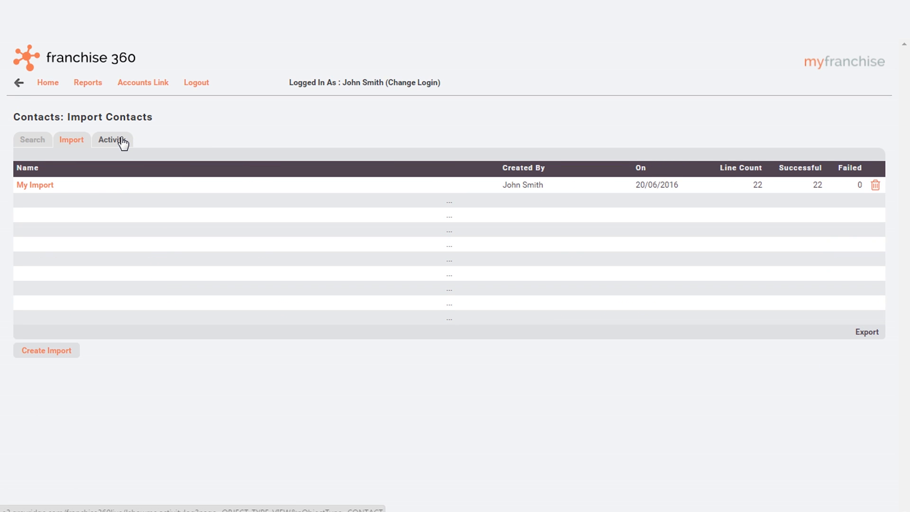
View the activity log for all contacts, inspect the newest task entry and close its details
left_click(123, 142)
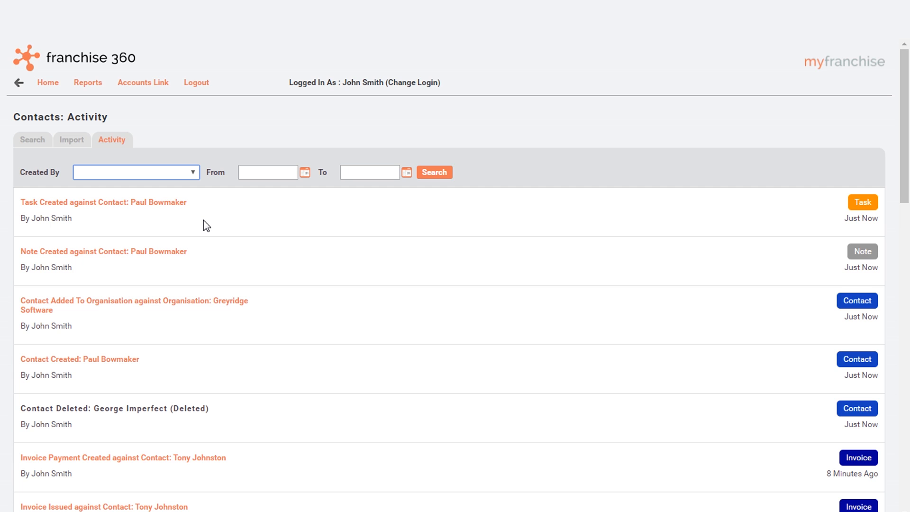
left_click(138, 207)
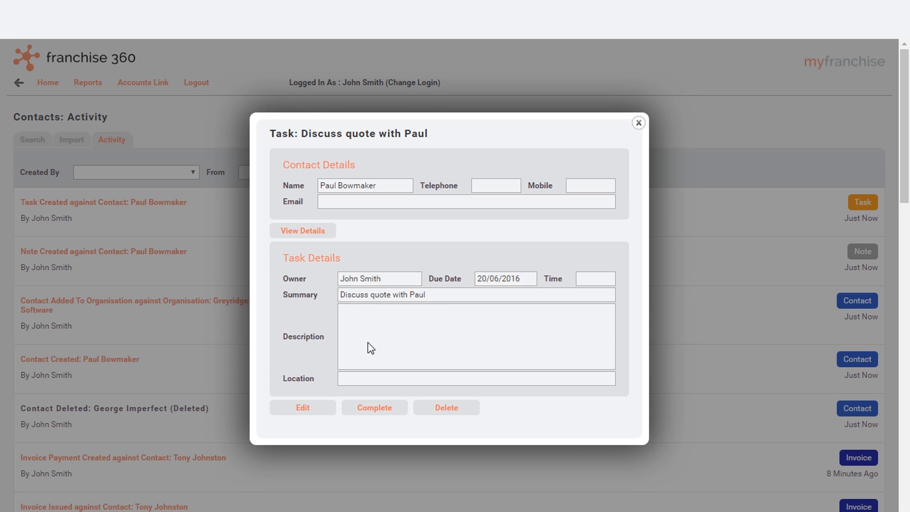
left_click(672, 140)
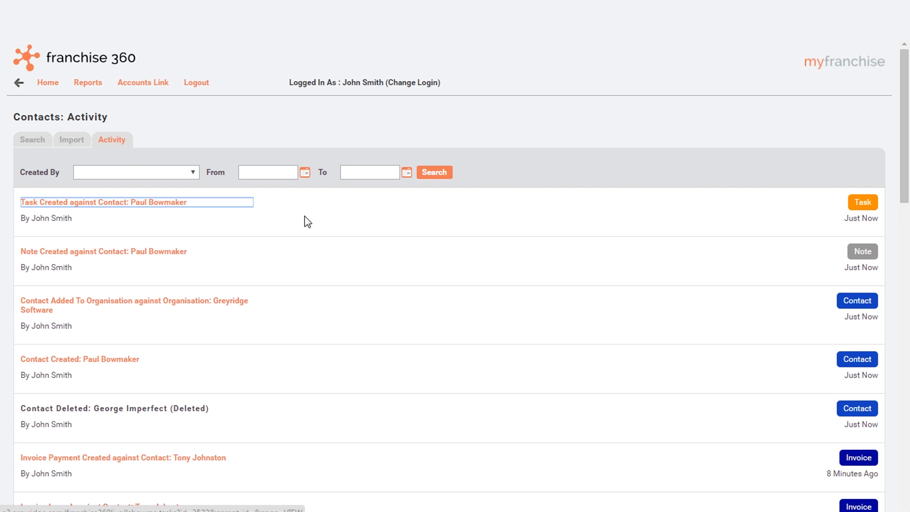
Open the organisation Greyridge Software, view the newly added contact's record from it and return to the organisation's details
left_click(47, 84)
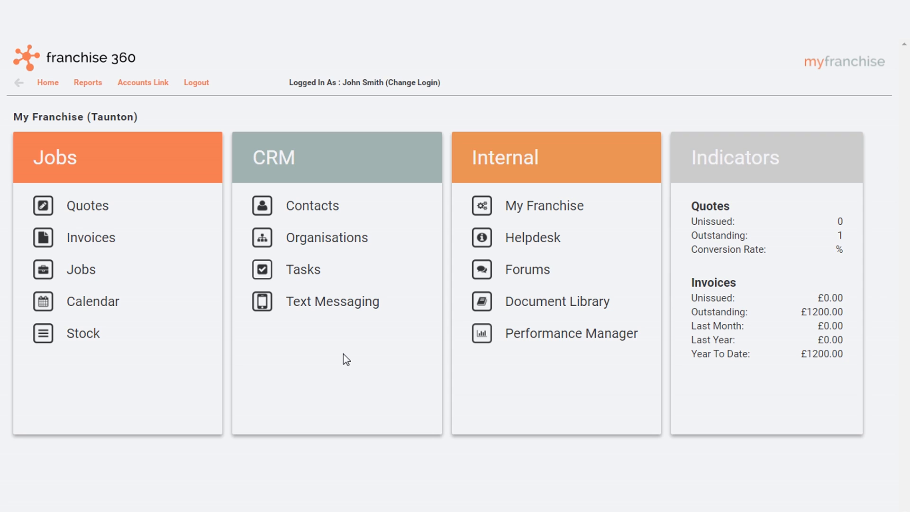
left_click(362, 245)
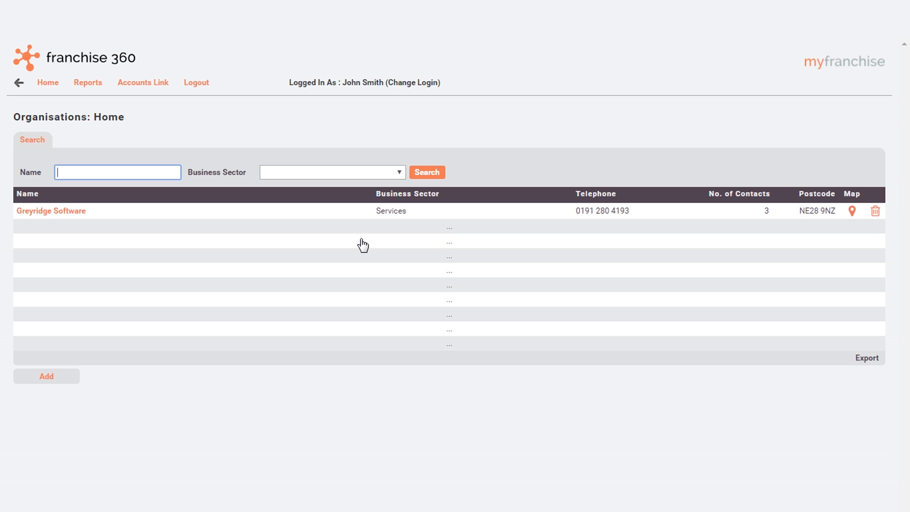
left_click(70, 214)
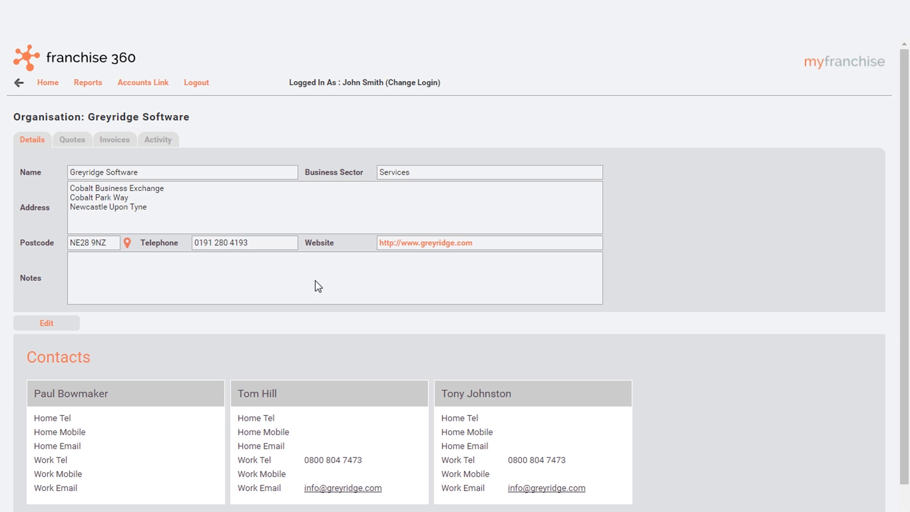
left_click(133, 429)
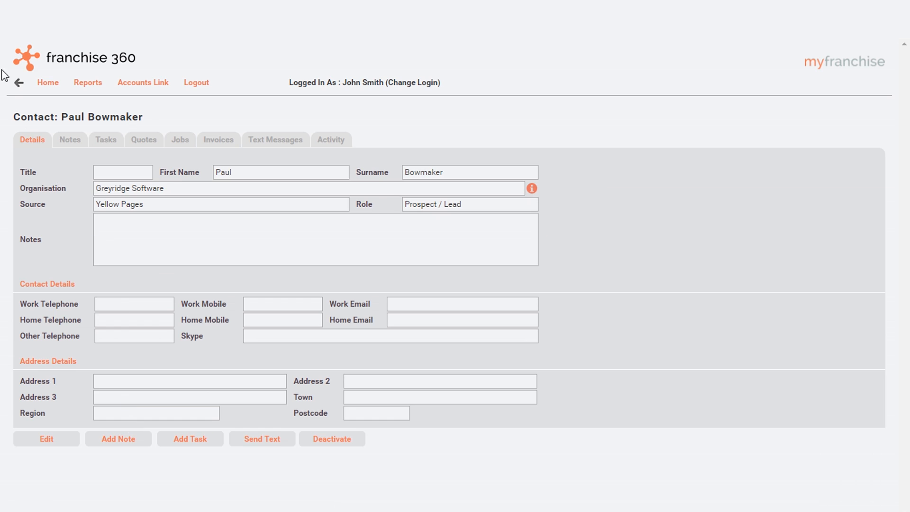
left_click(18, 83)
scroll(134, 409, "down", 1)
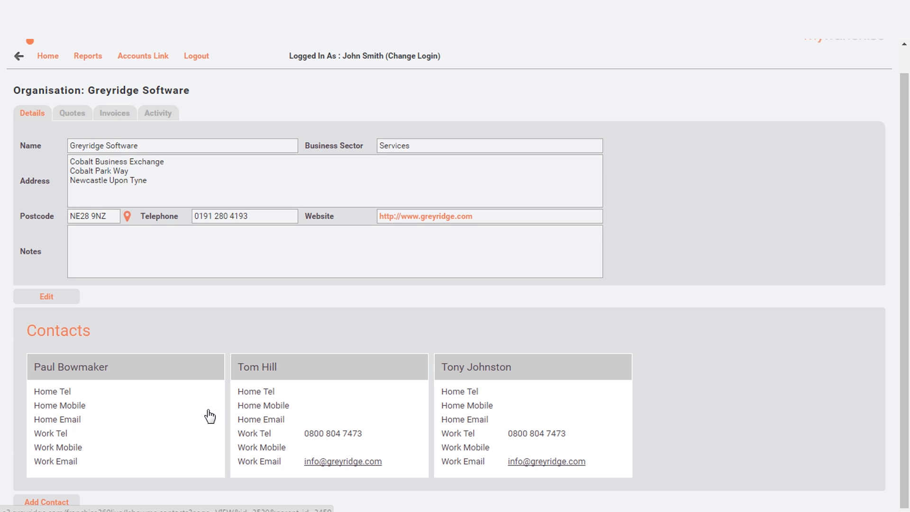
Review the quotes and activity history of Greyridge Software, and return to the home page
left_click(74, 116)
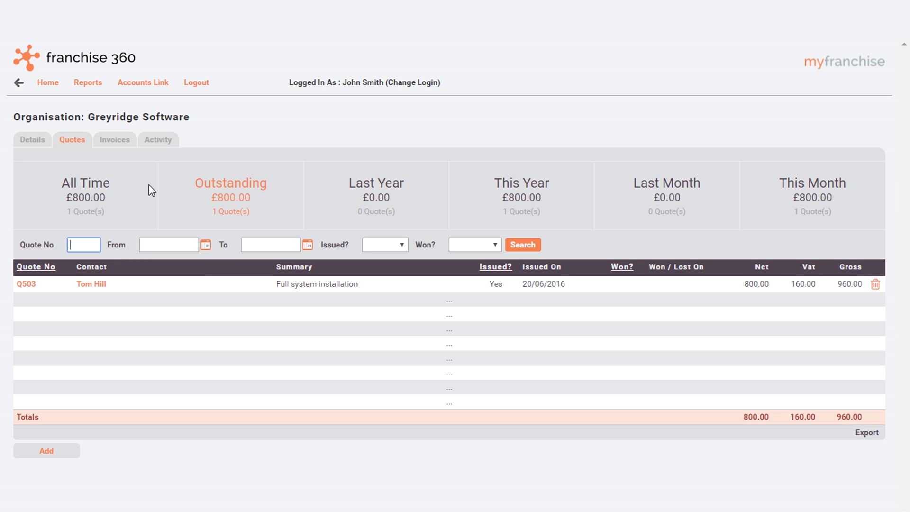
left_click(159, 140)
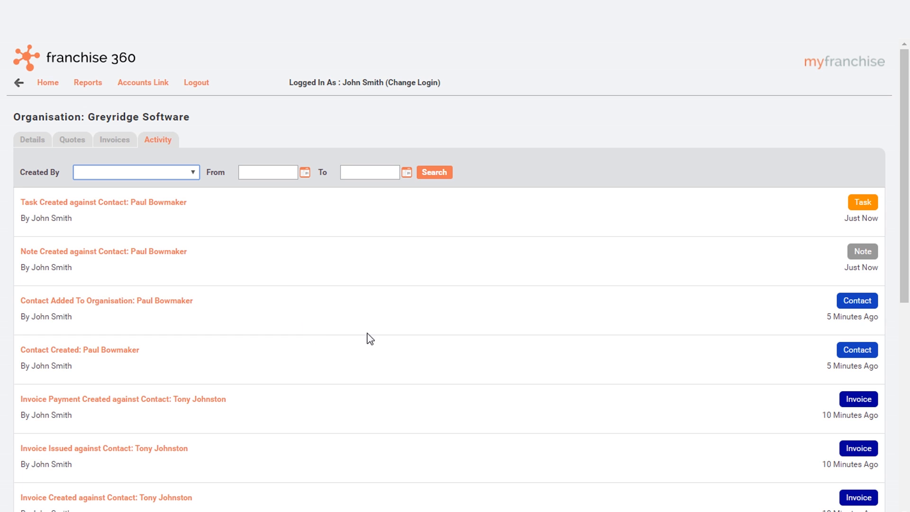
scroll(409, 337, "down", 3)
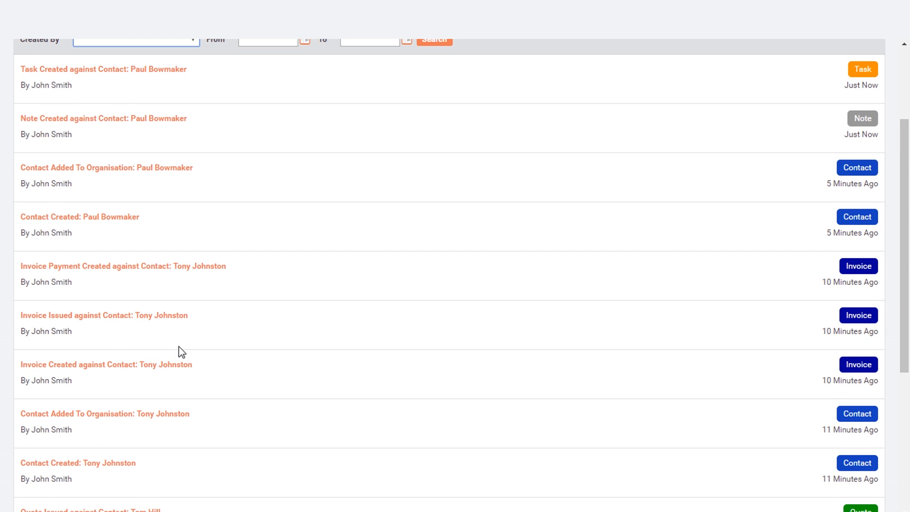
scroll(185, 353, "down", 4)
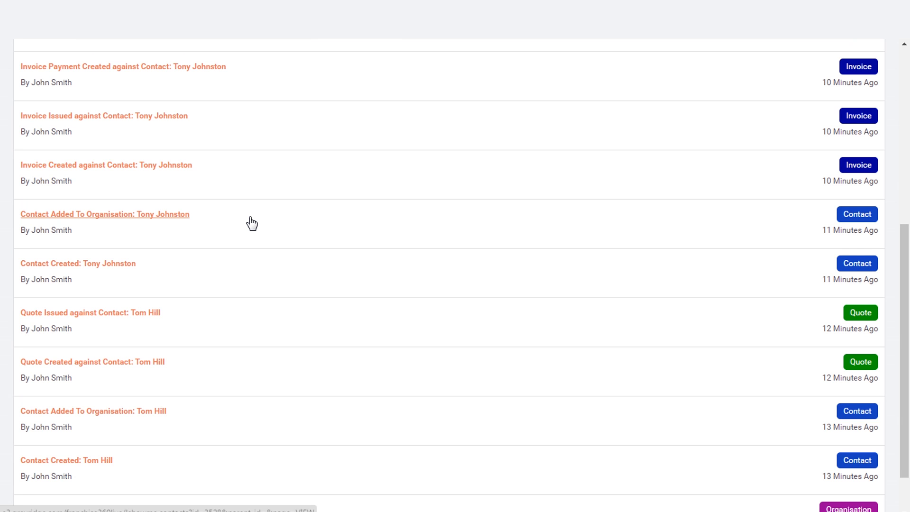
scroll(205, 133, "up", 5)
scroll(36, 75, "up", 2)
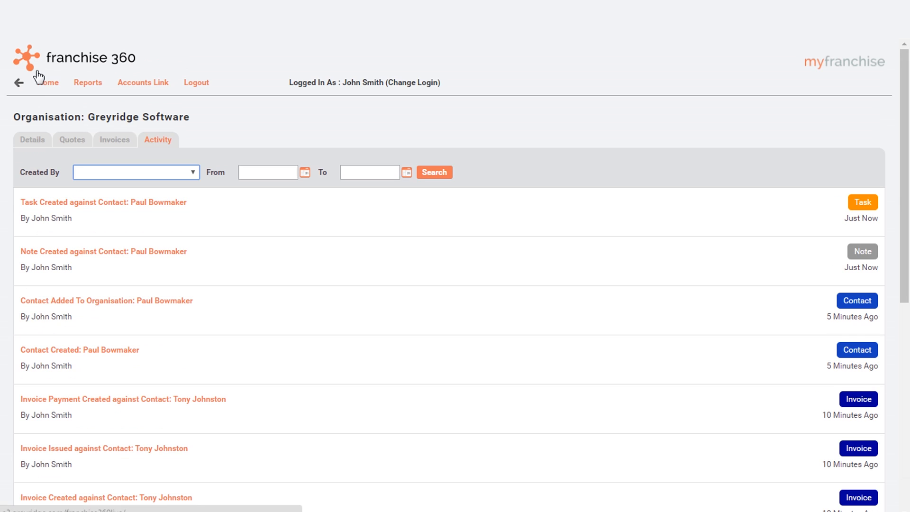
left_click(42, 83)
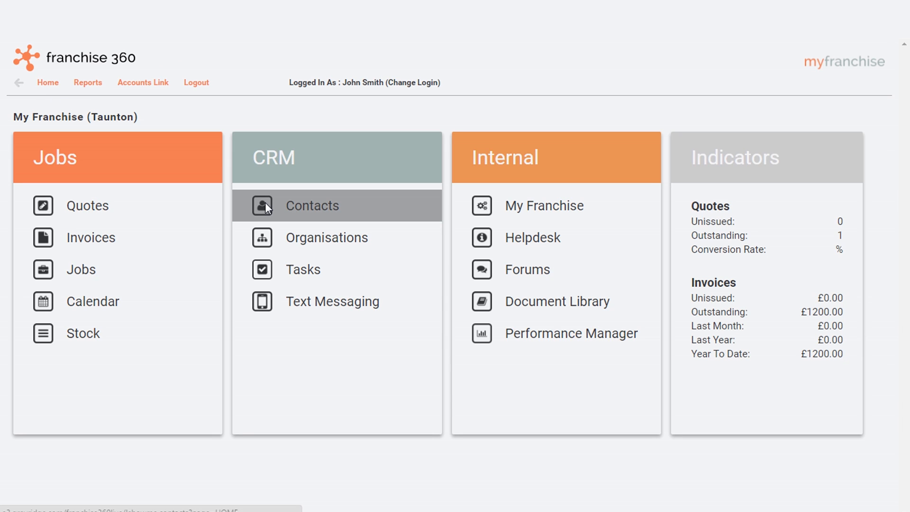